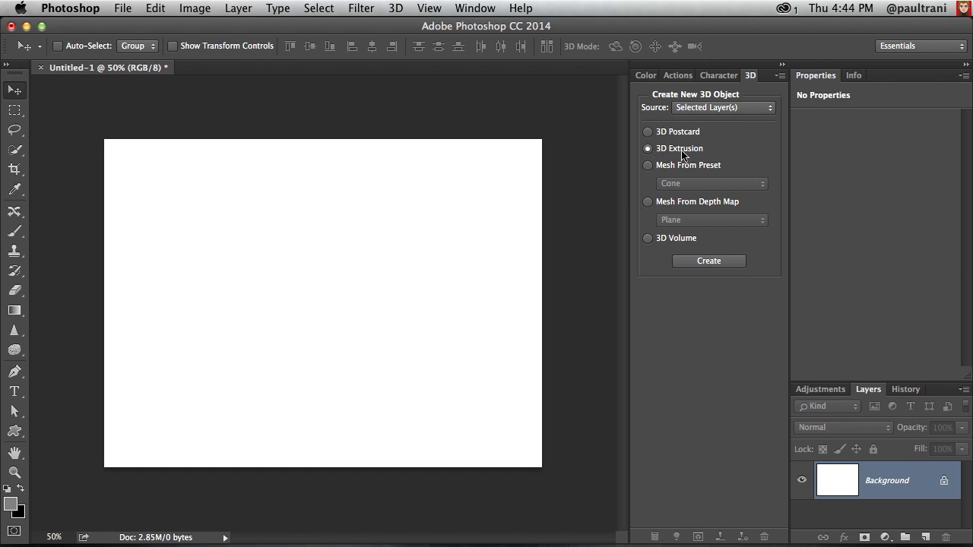
Draw a custom heart shape about 543 × 473 px on the canvas and turn it into a 3D extrusion.
left_click(13, 433)
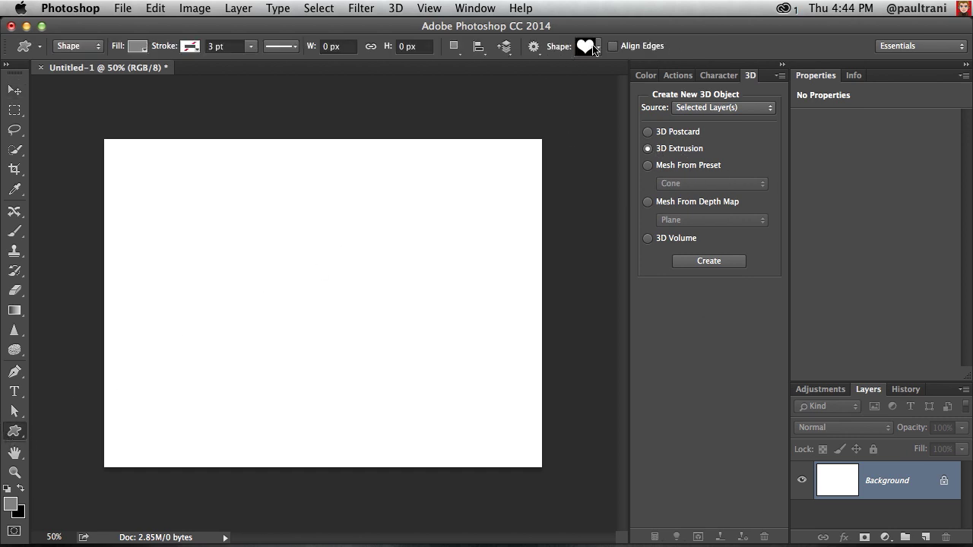
left_click_drag(226, 219, 433, 479)
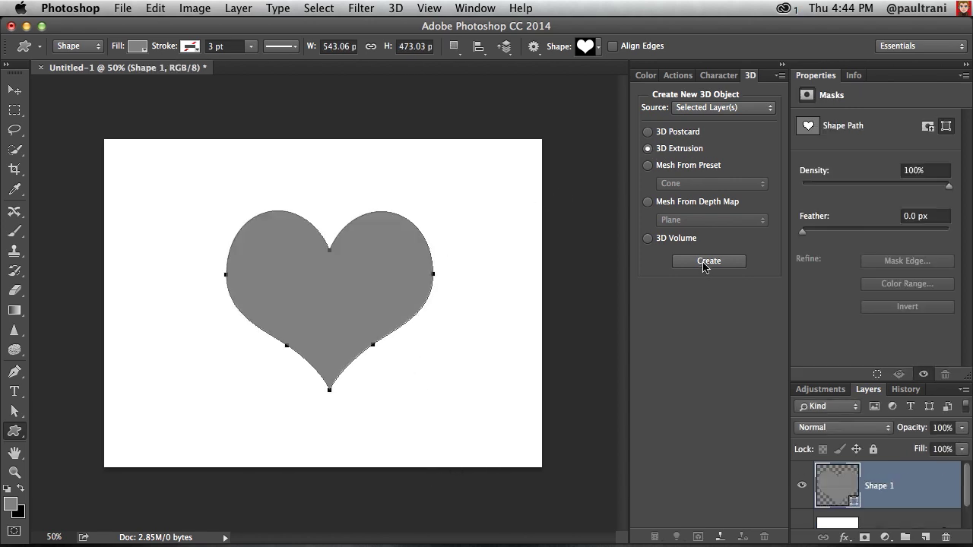
left_click(705, 262)
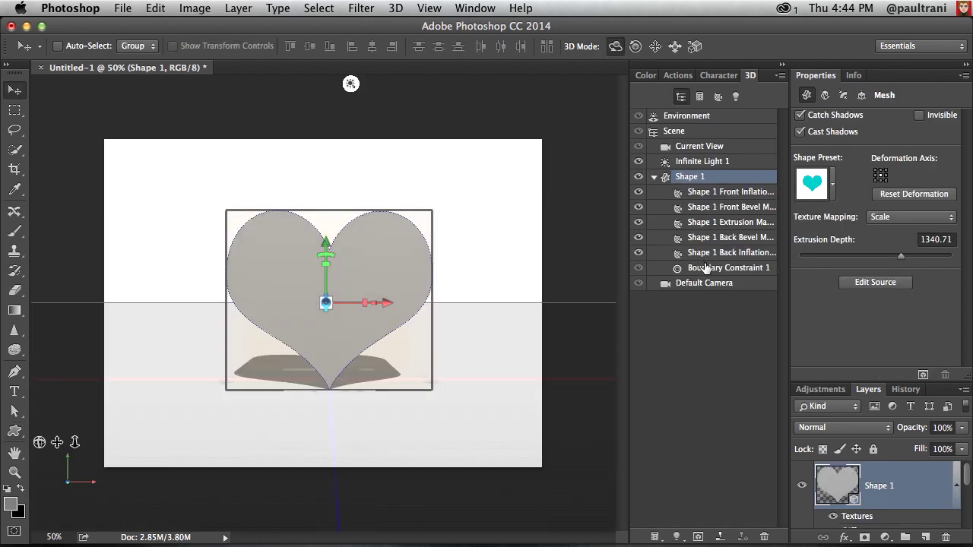
Orbit the current 3D view to see the heart from above at an angle and set the coordinate units to inches.
left_click(689, 147)
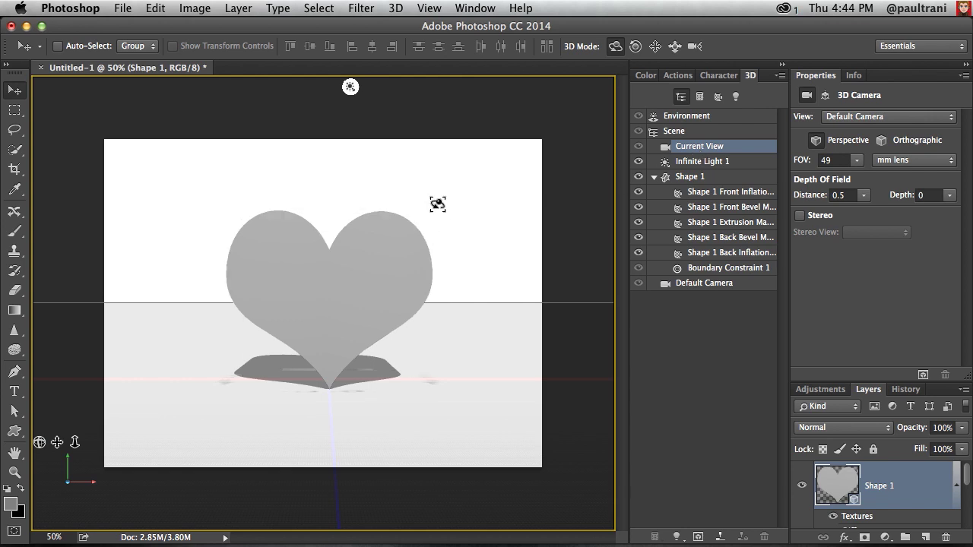
left_click_drag(413, 265, 293, 307)
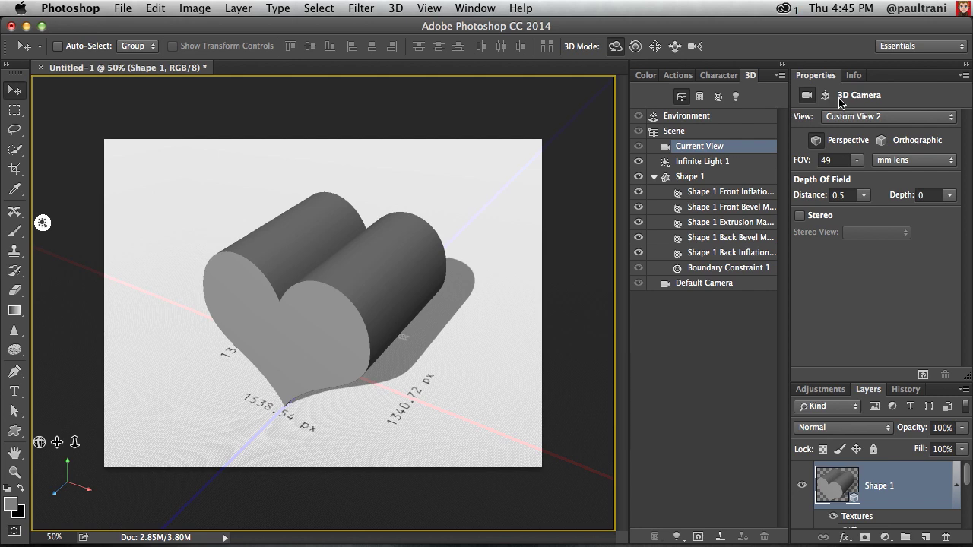
left_click(826, 97)
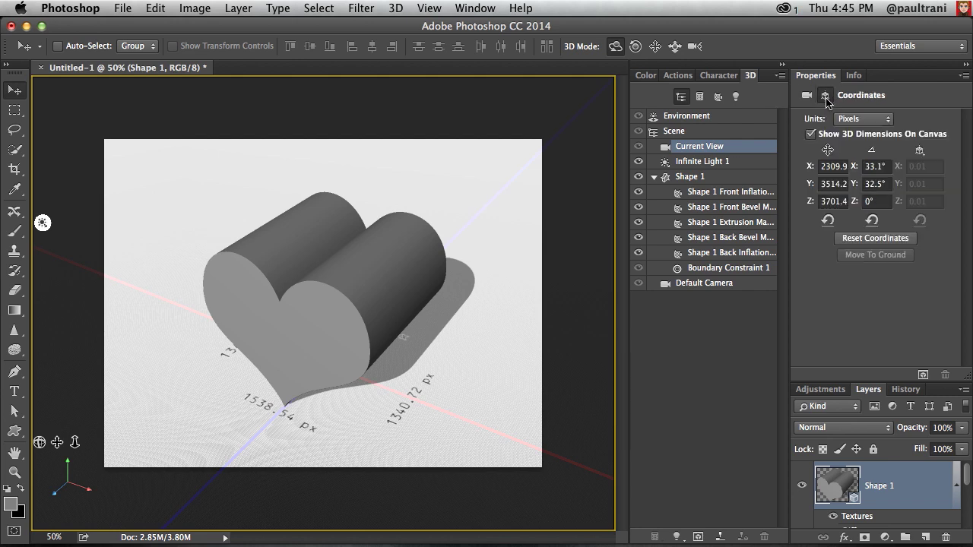
left_click(856, 121)
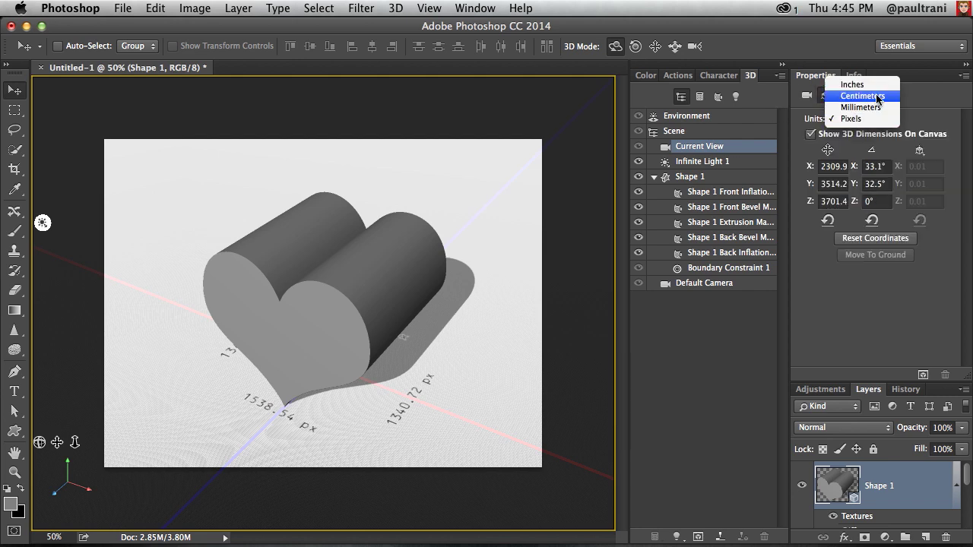
left_click(880, 87)
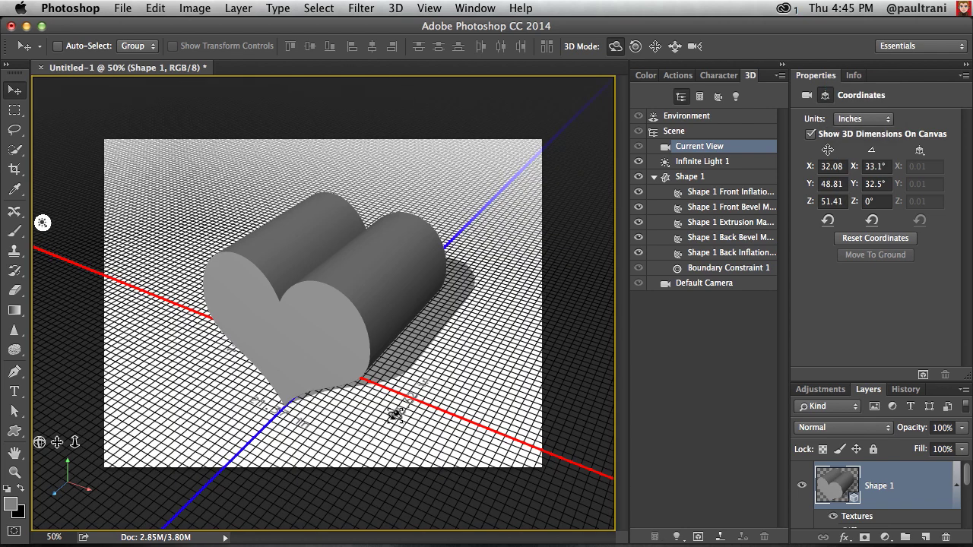
Scale the heart mesh uniformly down to 5 inches in Y and Z and move it to the ground.
left_click(698, 178)
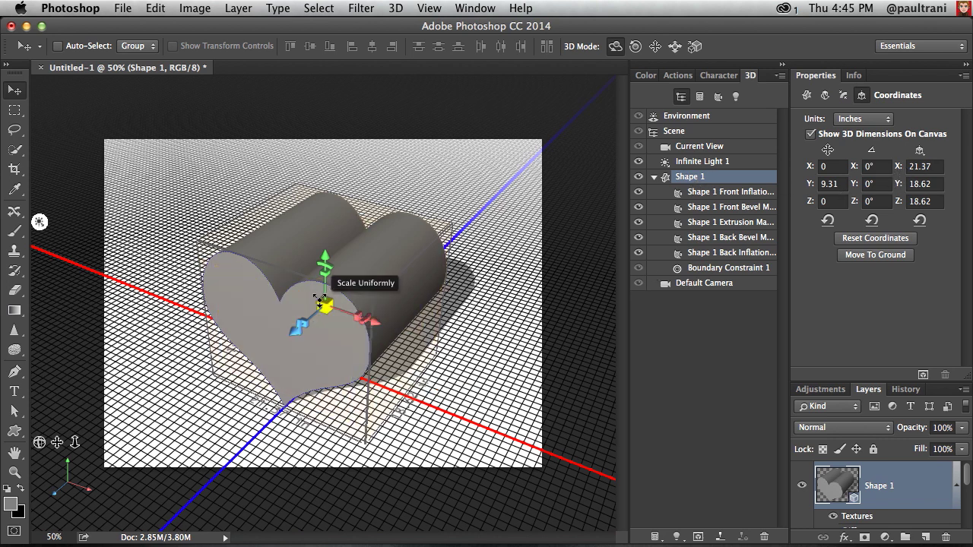
left_click_drag(325, 303, 325, 410)
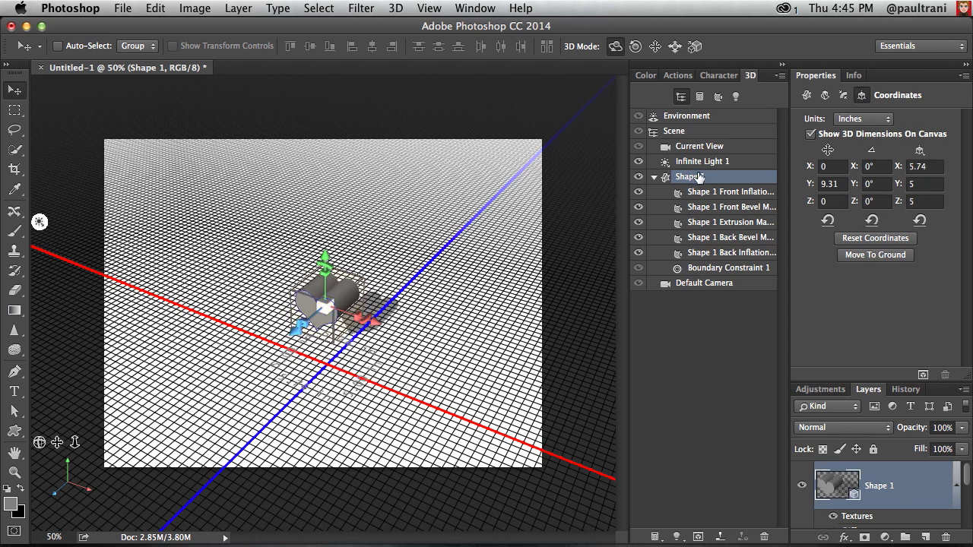
left_click(865, 256)
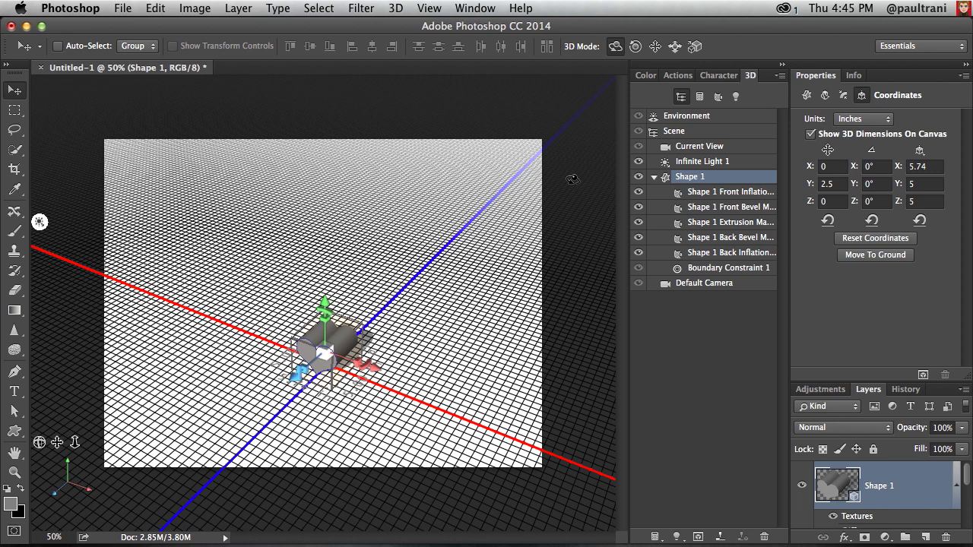
Stand the heart mesh upright by setting its X rotation to 90°.
left_click(815, 165)
key("Tab")
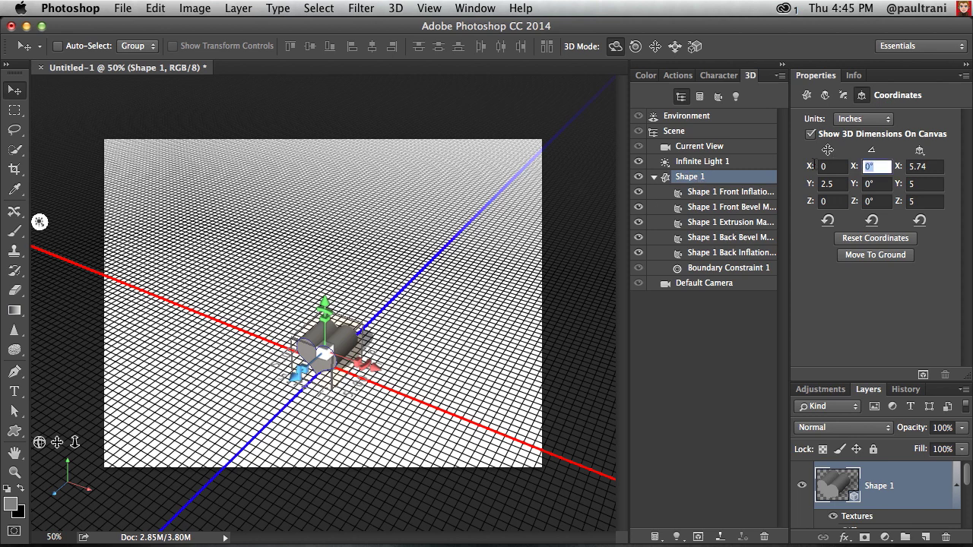
type("90")
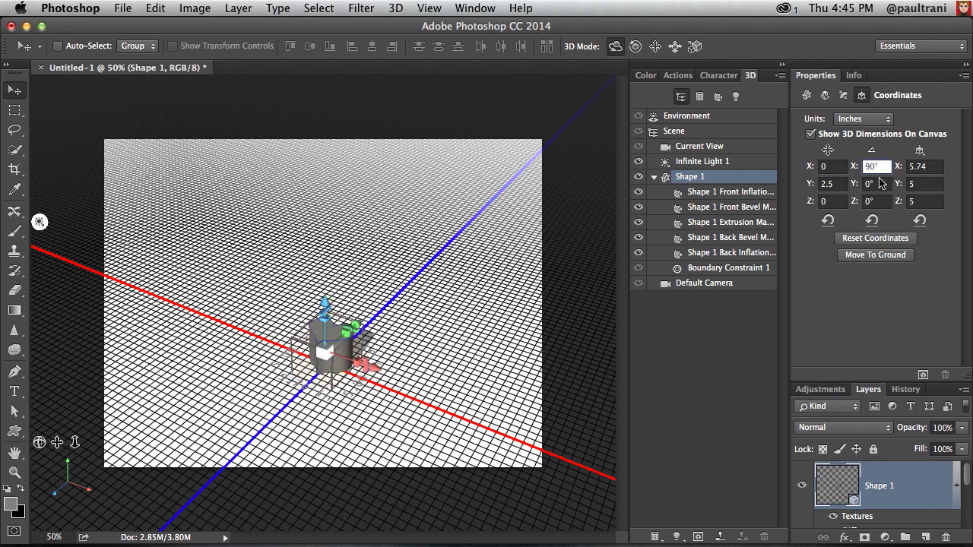
key("Return")
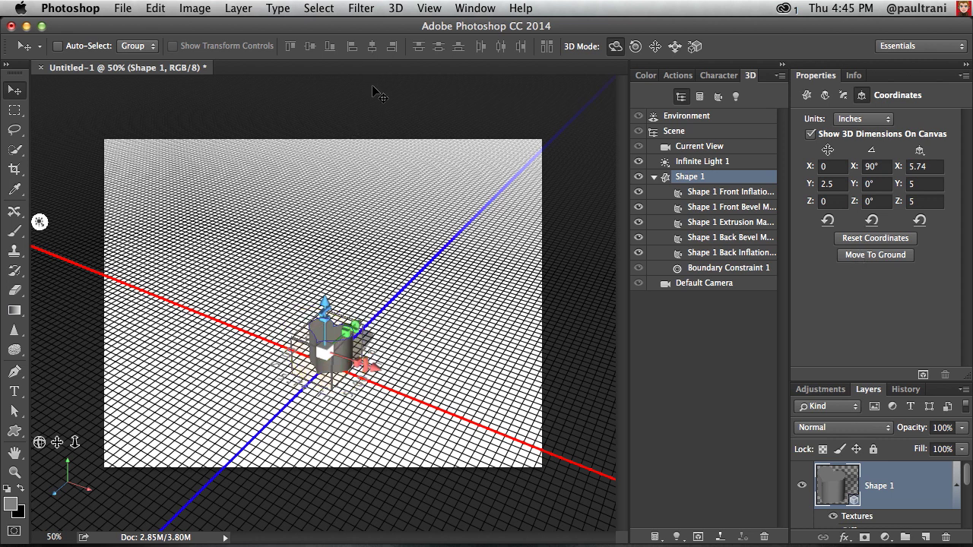
Hide the canvas overlays and bring the camera closer so the heart fills the middle of the canvas.
key("super+h")
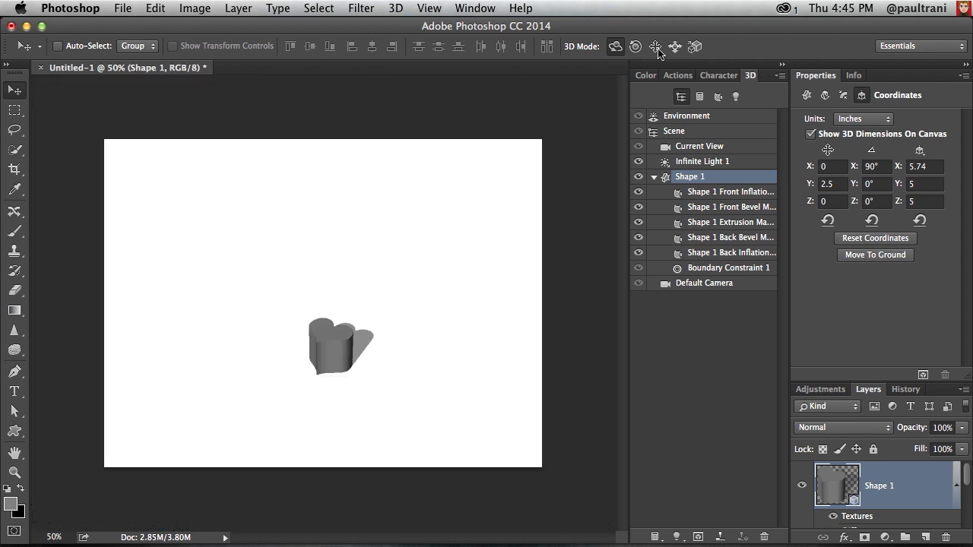
left_click(667, 146)
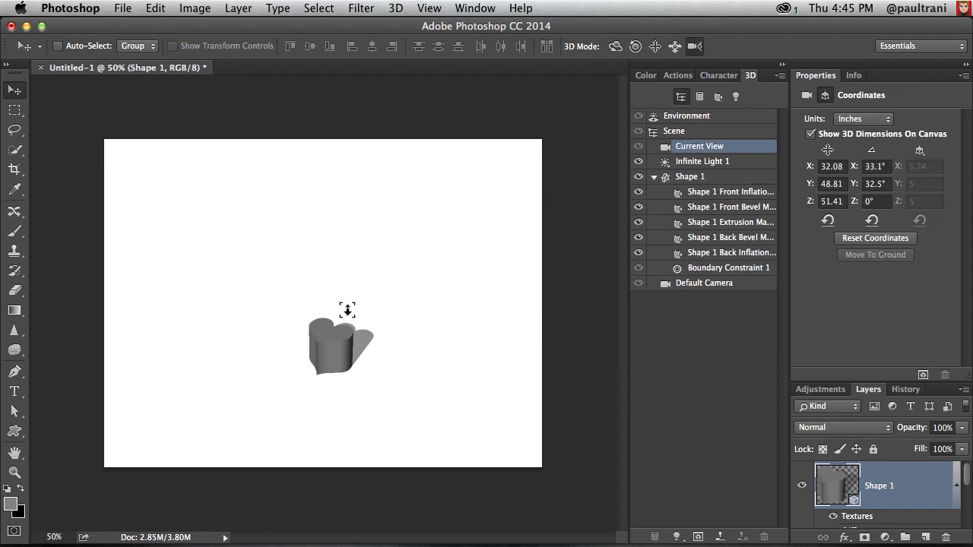
left_click_drag(351, 345, 435, 73)
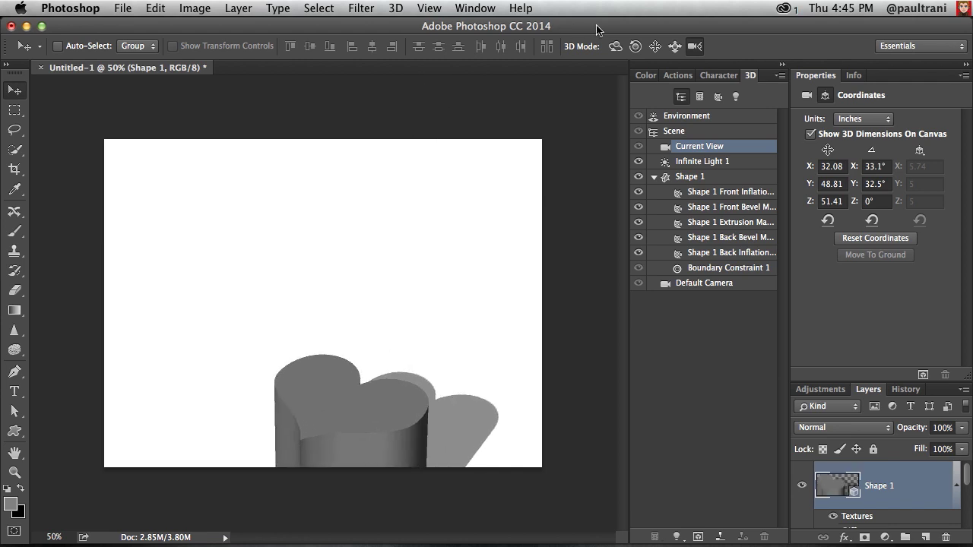
left_click(655, 46)
left_click_drag(328, 373, 284, 131)
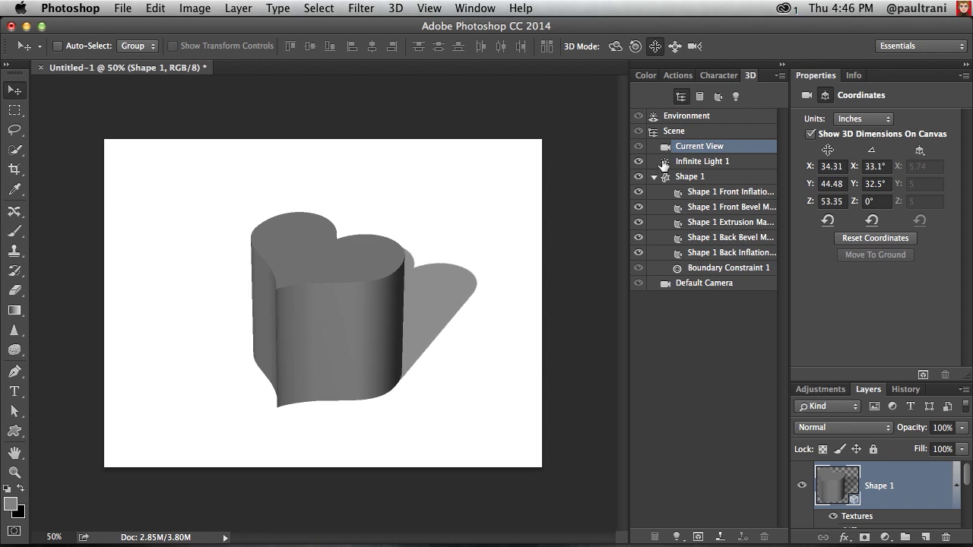
Deform the heart mesh with a 90° twist and an 85% taper.
left_click(696, 180)
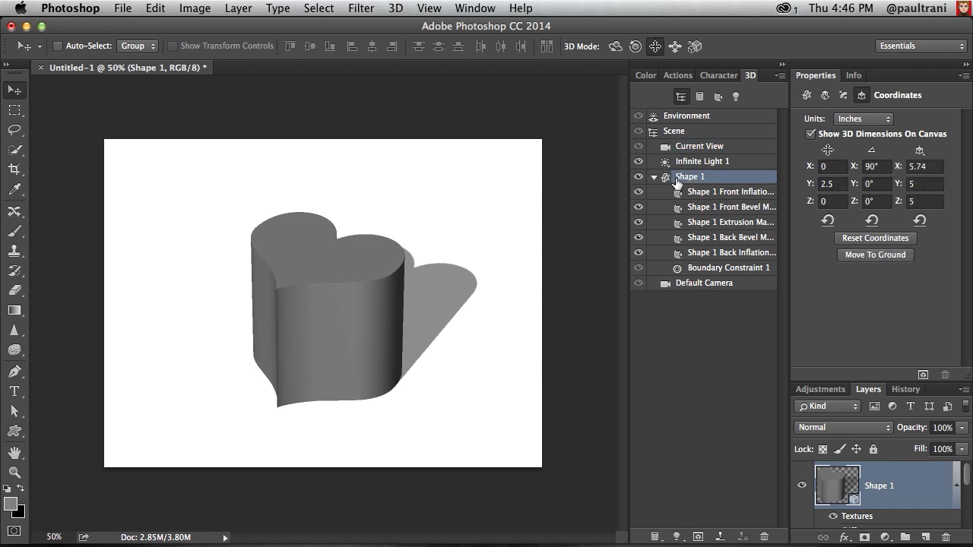
left_click(826, 95)
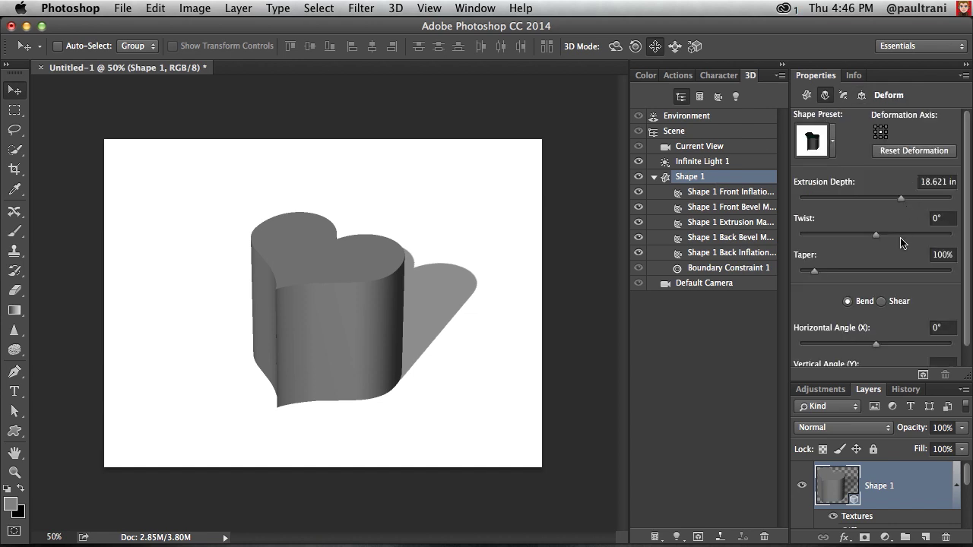
left_click_drag(878, 235, 880, 236)
type("90")
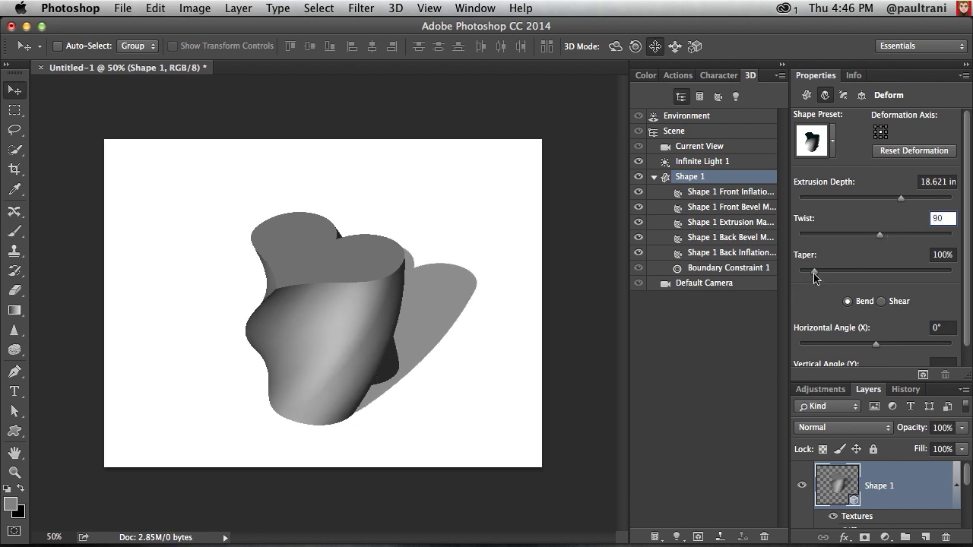
left_click_drag(813, 276, 813, 274)
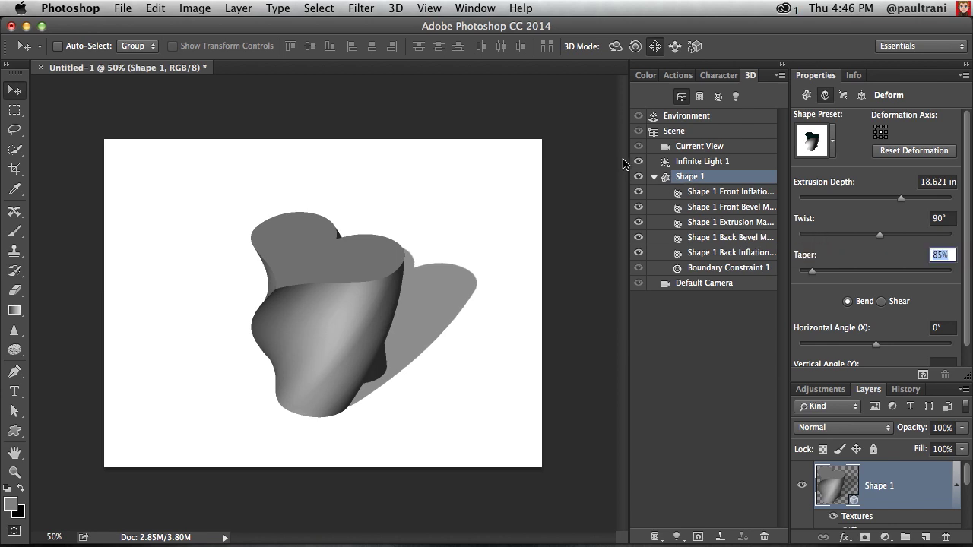
Create a new 1152 × 864 px opacity texture for the Shape 1 Front Inflation Material and open it for editing.
left_click_drag(628, 159, 564, 168)
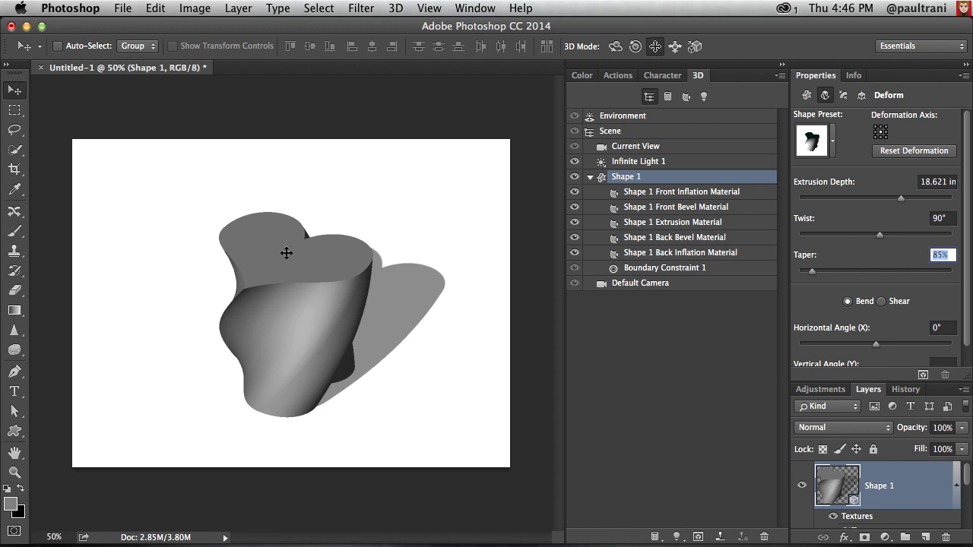
left_click(663, 196)
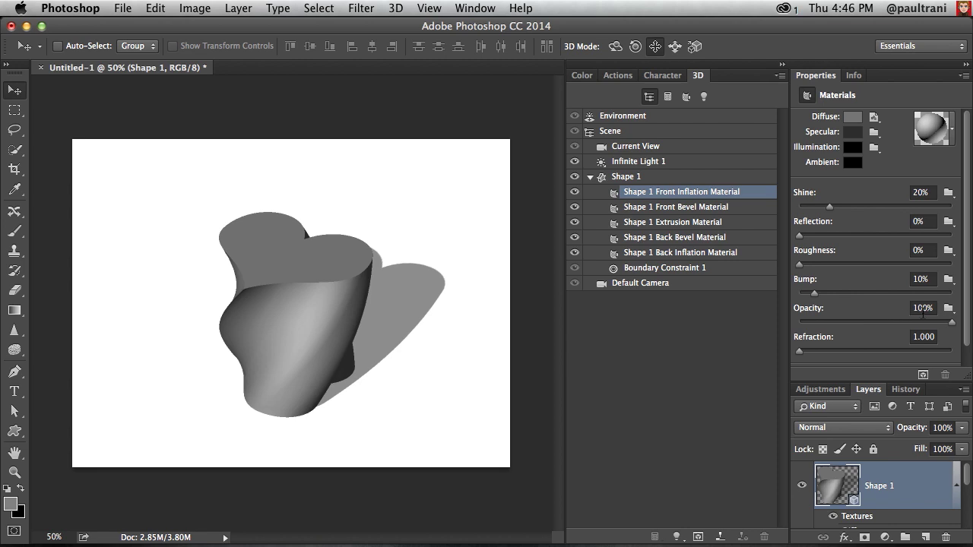
left_click(949, 307)
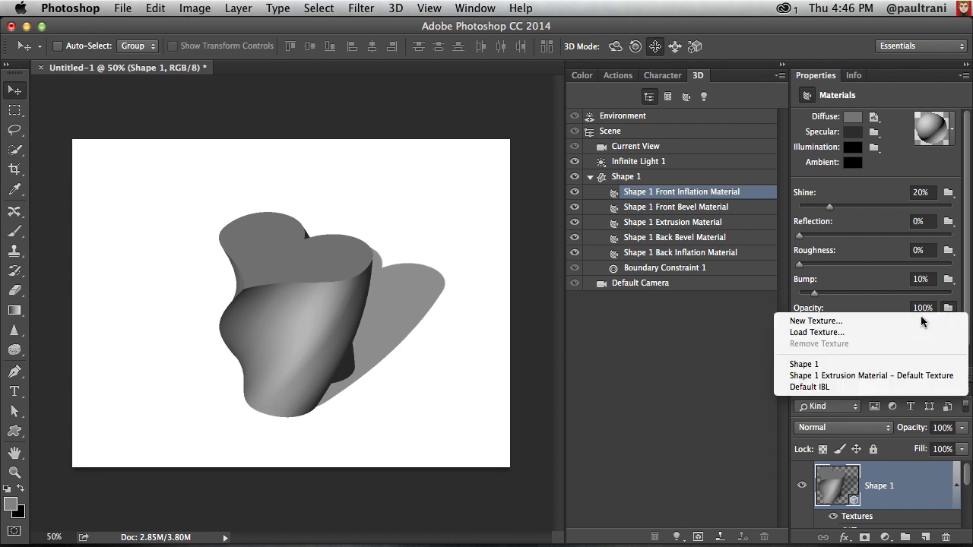
left_click(922, 321)
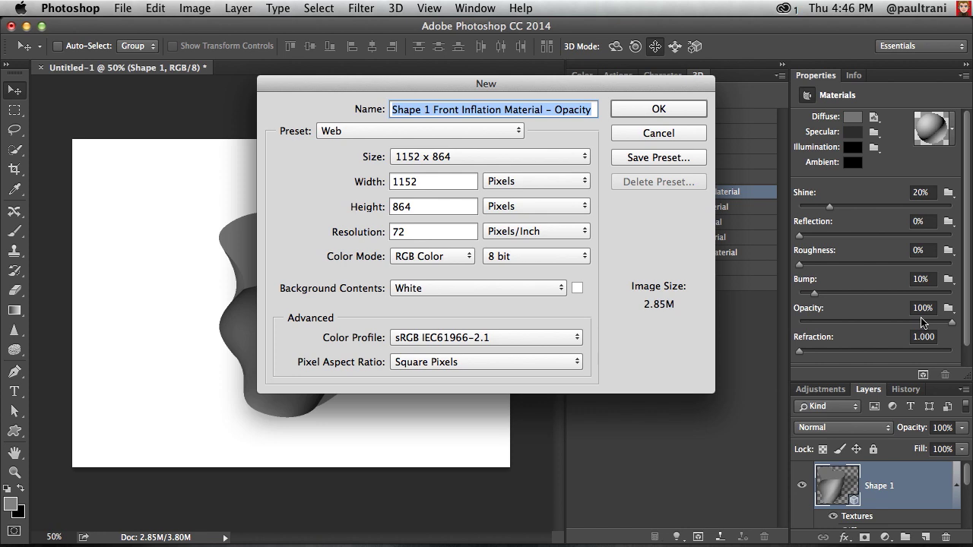
key("Return")
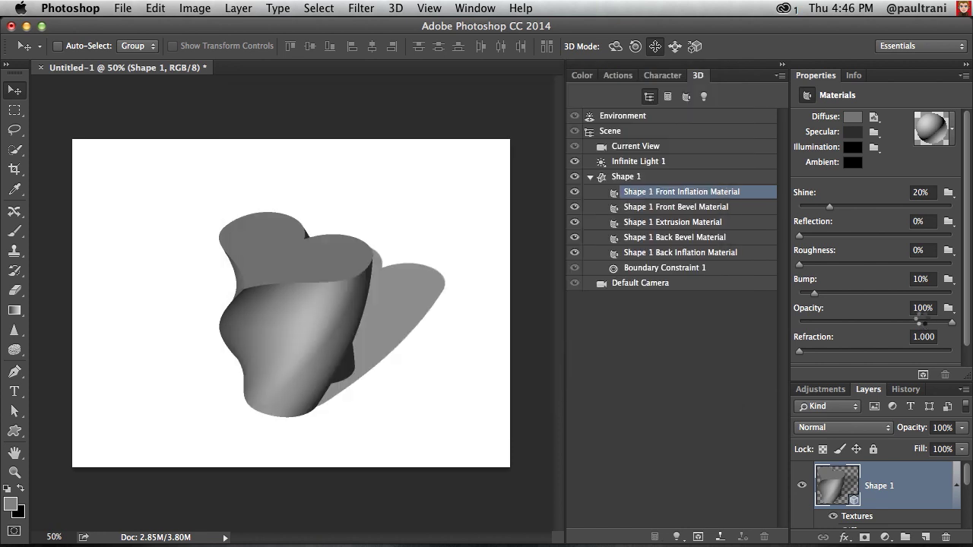
left_click(949, 307)
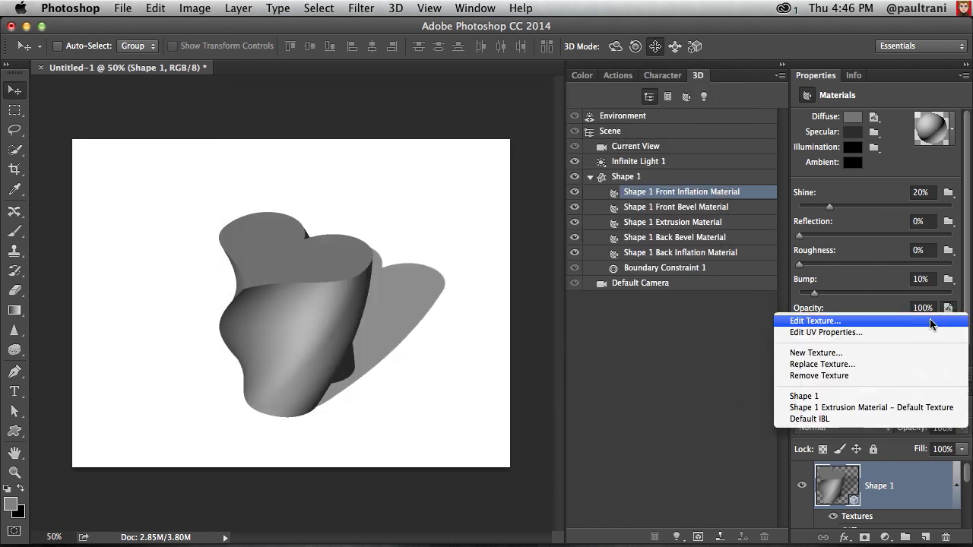
left_click(932, 321)
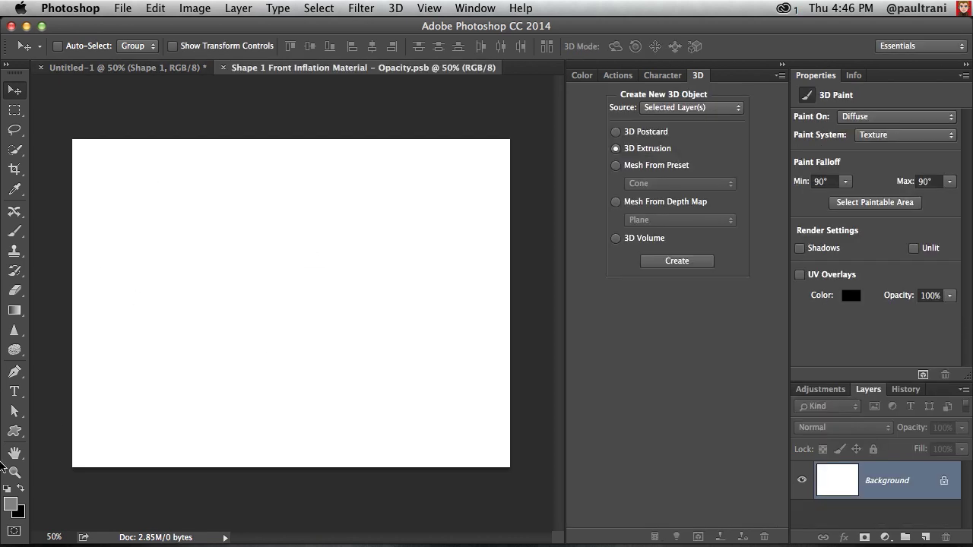
Try a black heart shape about 804 × 700 px on the opacity texture, then delete its layer.
left_click(14, 431)
mouse_move(135, 169)
left_mouse_down()
mouse_move(434, 456)
mouse_move(432, 469)
left_mouse_up()
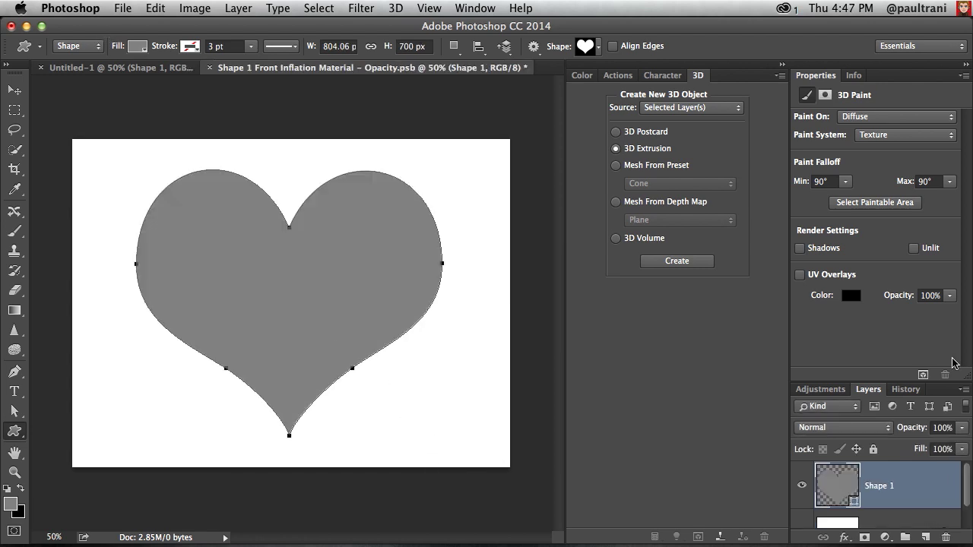
double_click(832, 495)
left_click_drag(452, 235, 232, 332)
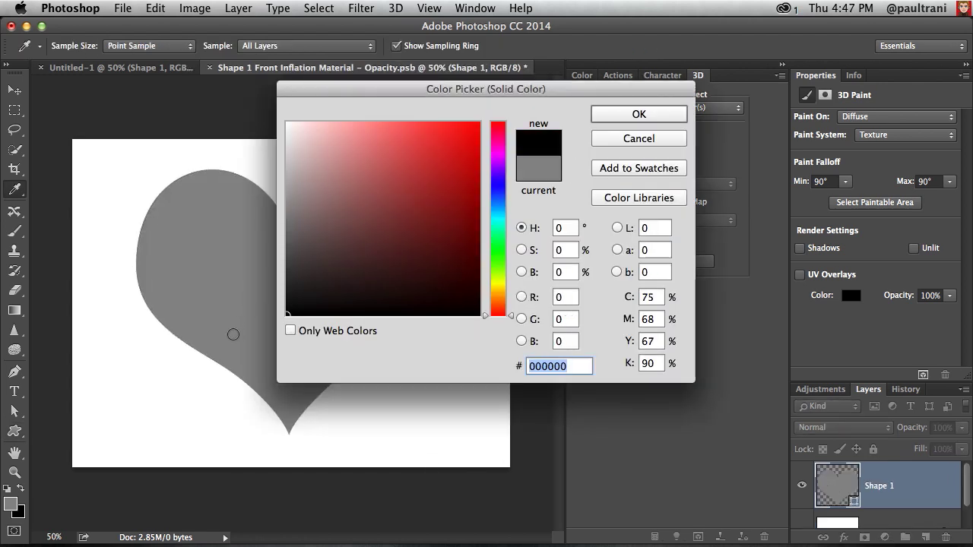
key("Return")
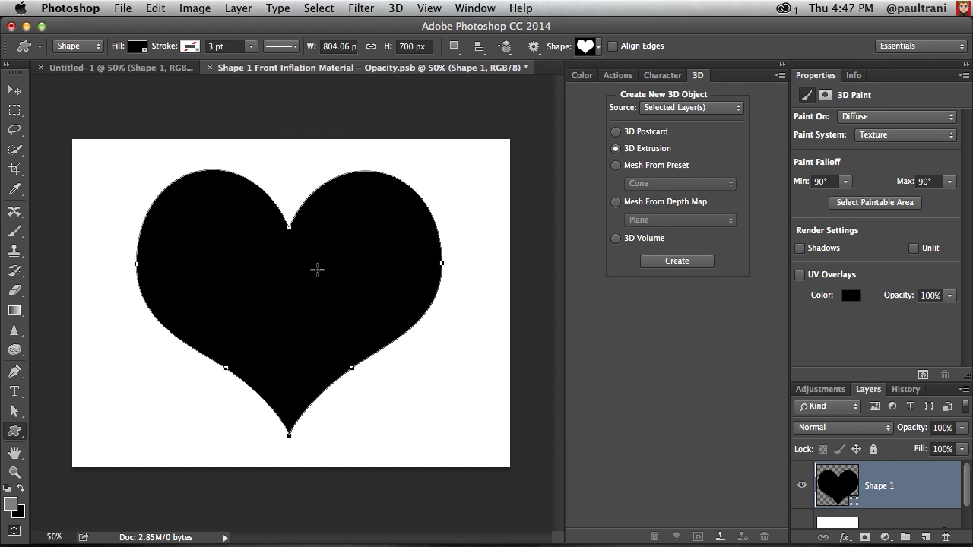
left_click(946, 537)
Fill the opacity texture's background with black, then save and close it to return to the 3D scene with the Move tool.
key("super+BackSpace")
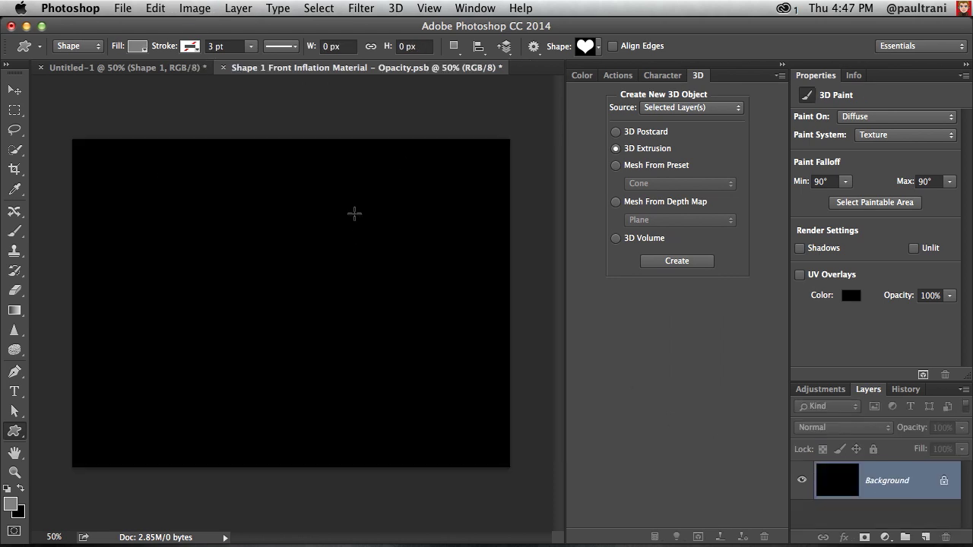
key("super+s")
key("super+w")
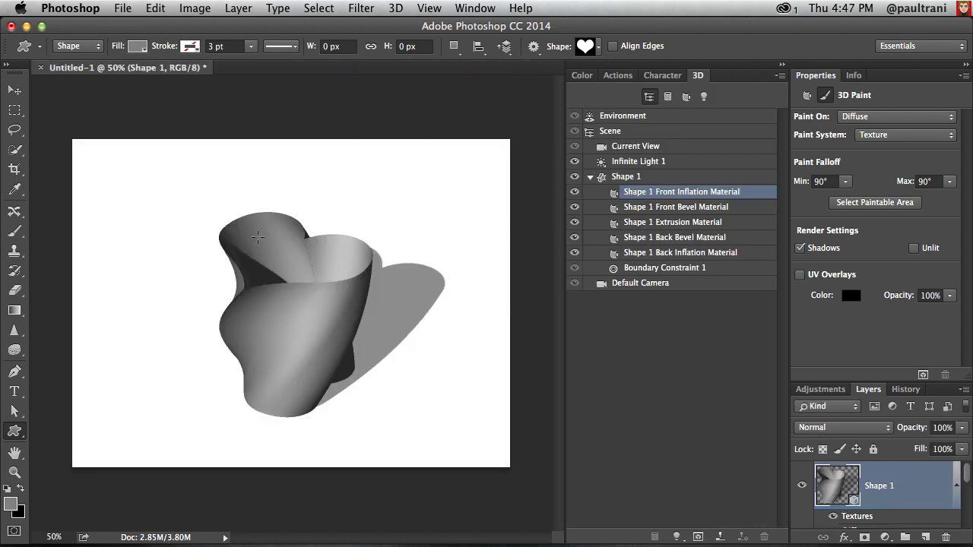
left_click(14, 90)
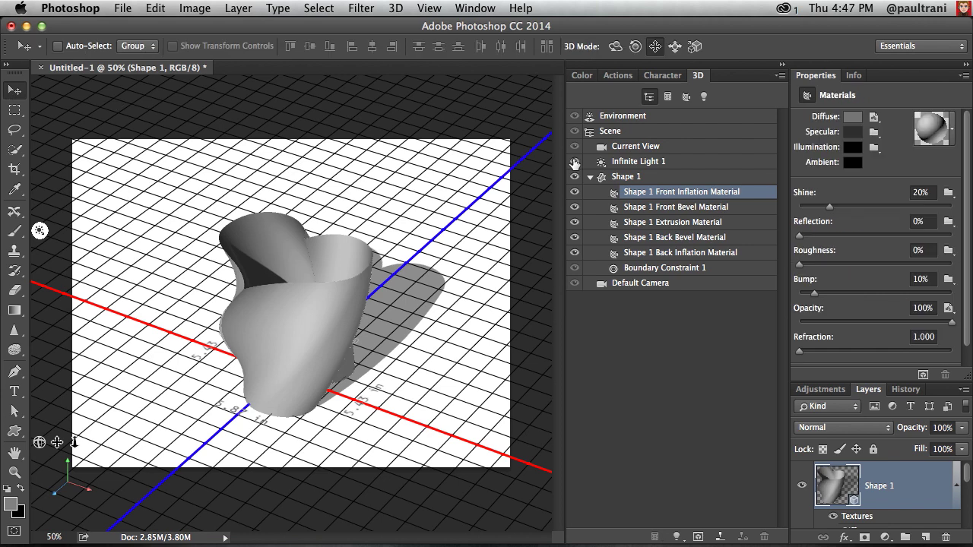
Orbit the current camera view around the twisted heart vase to examine its hollow interior and outer walls.
left_click(627, 146)
left_click_drag(338, 206, 370, 190)
key("super+z")
left_click_drag(293, 170, 297, 199)
left_click(615, 46)
left_click_drag(289, 269, 269, 239)
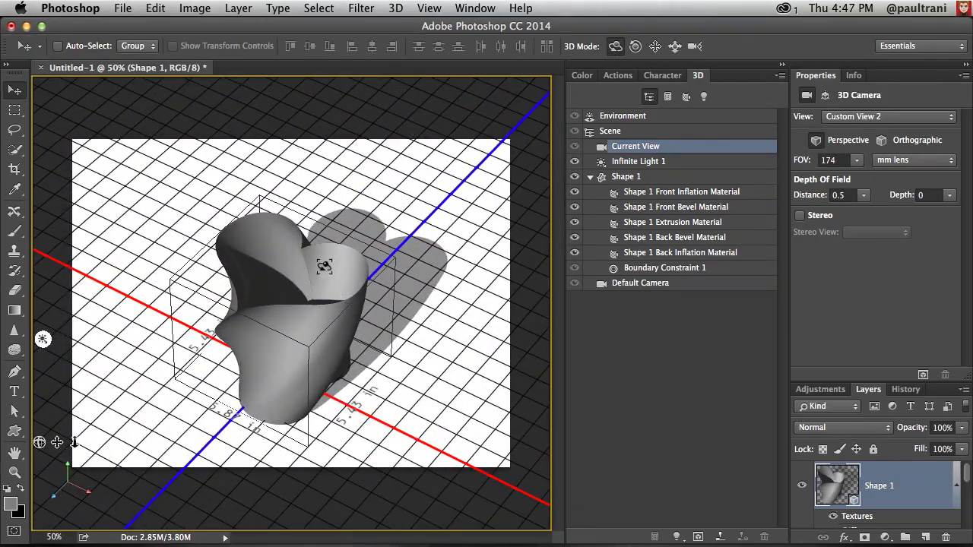
left_click_drag(257, 292, 461, 251)
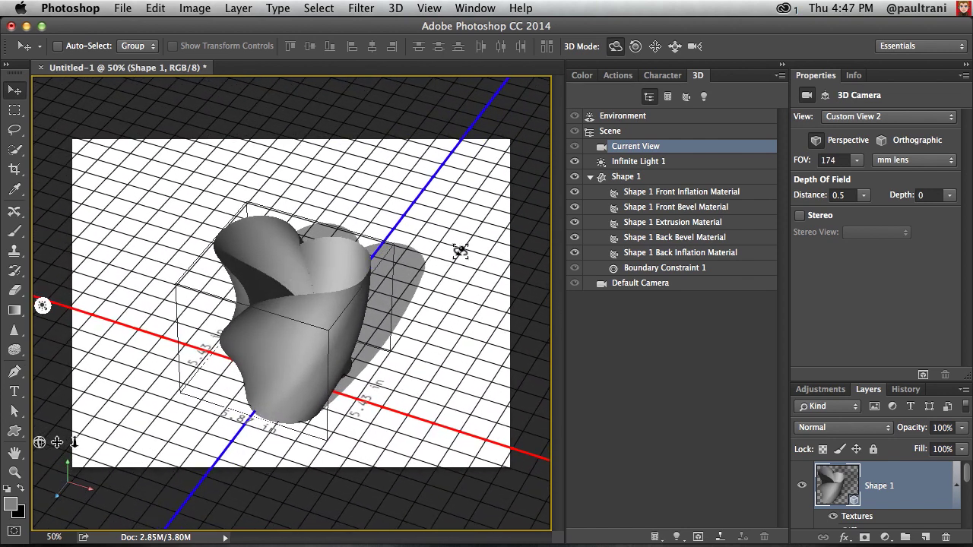
Open the scene's 3D print settings and review the Shapeways service and its printer materials, keeping Plastic – Coral Red, Strong & Flexible.
left_click(612, 133)
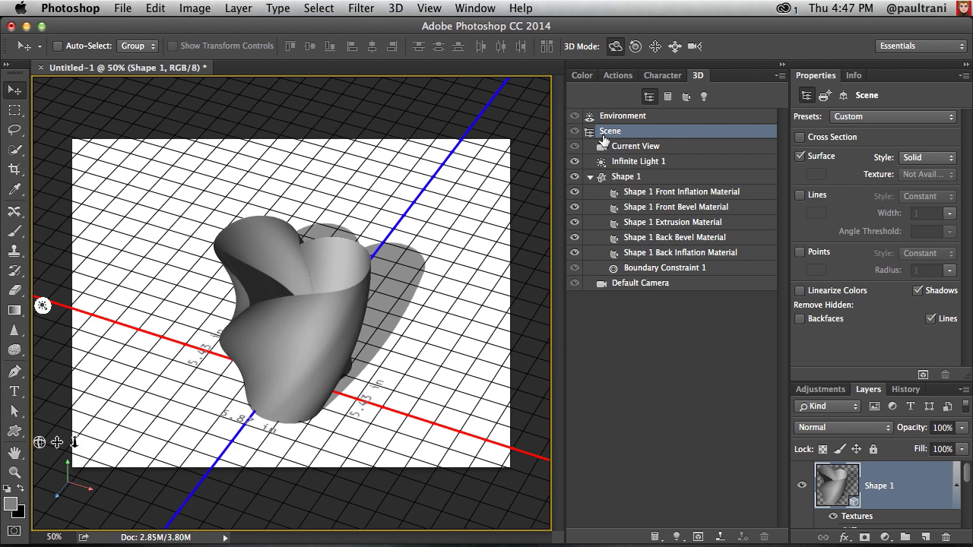
left_click(823, 97)
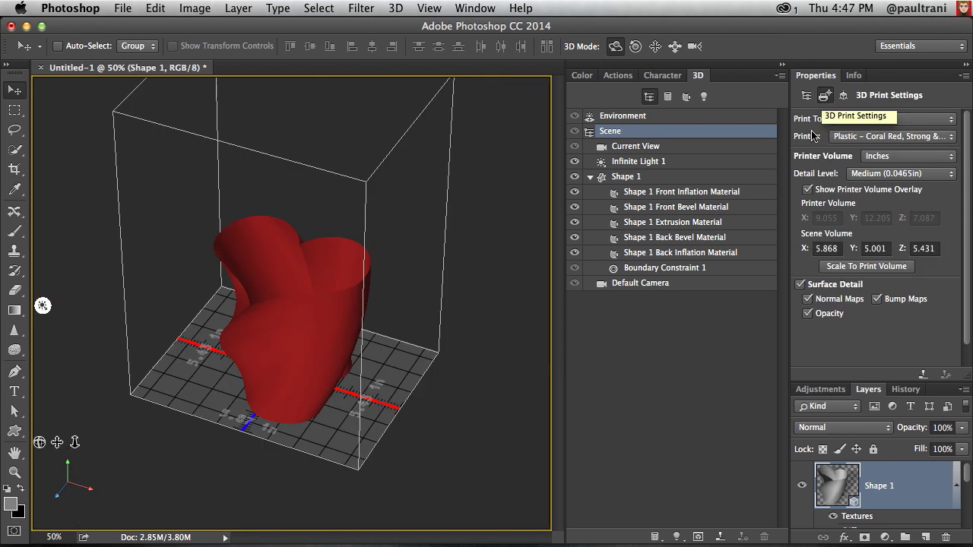
left_click(861, 120)
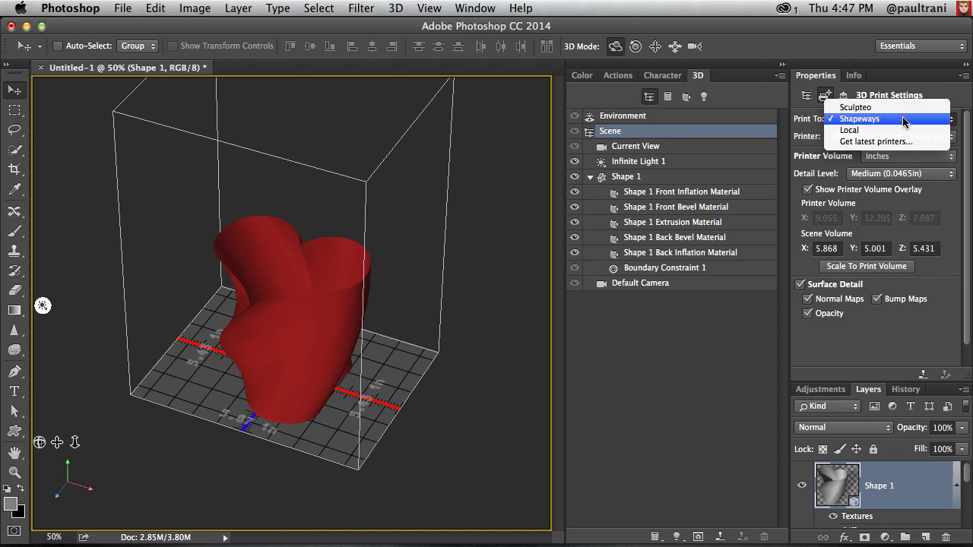
left_click(904, 120)
left_click(898, 138)
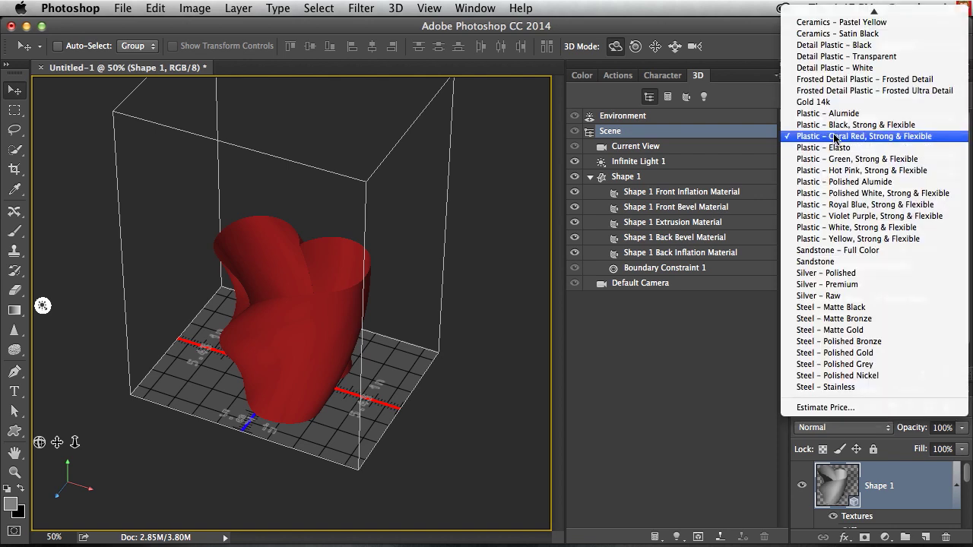
left_click(894, 142)
left_click(881, 140)
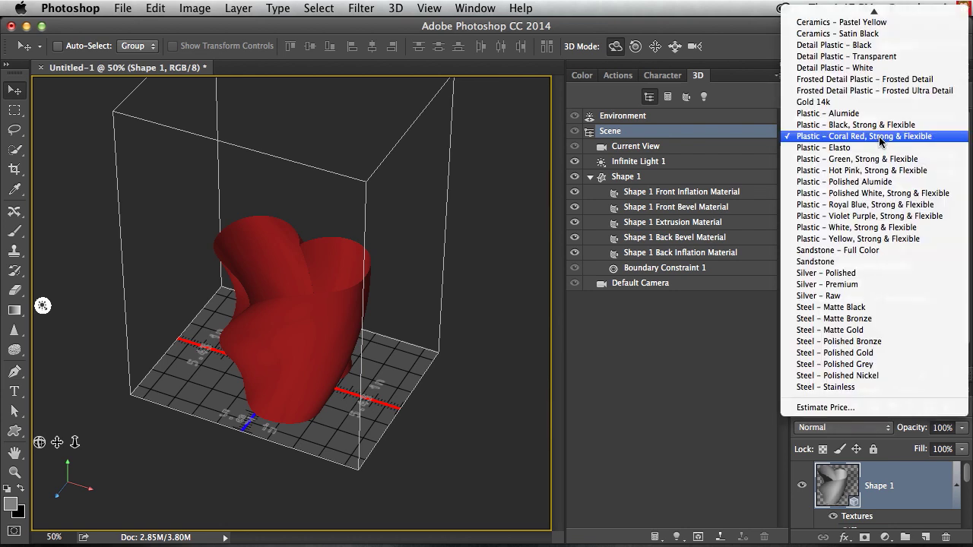
left_click(881, 140)
Set the 3D print target to Local with the MakerBot Replicator 5th Generation printer, and start preparing the print.
left_click(878, 119)
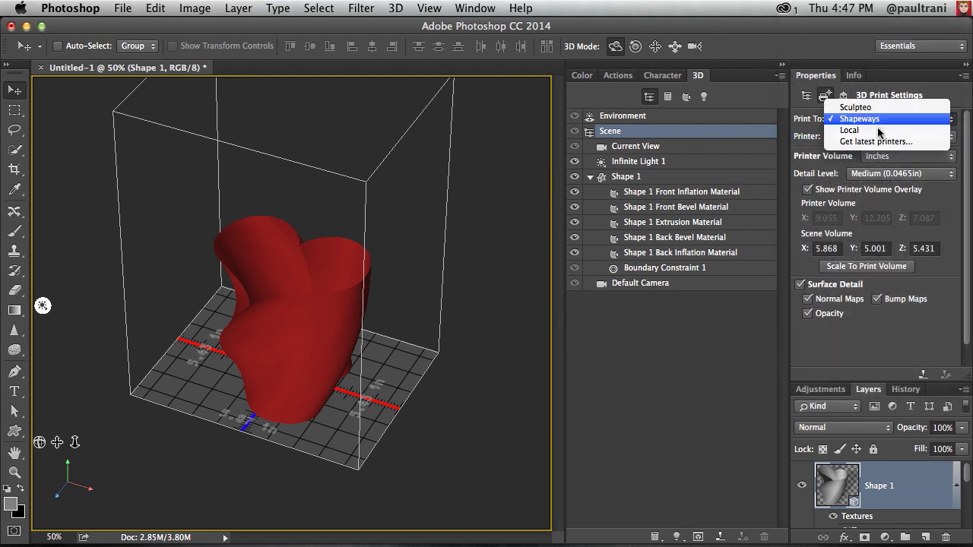
left_click(879, 131)
left_click(879, 136)
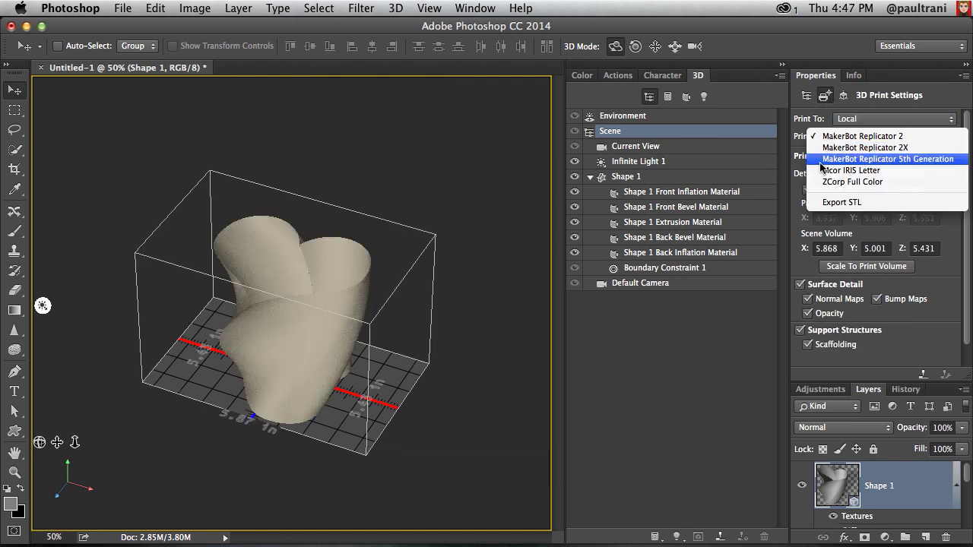
left_click(821, 161)
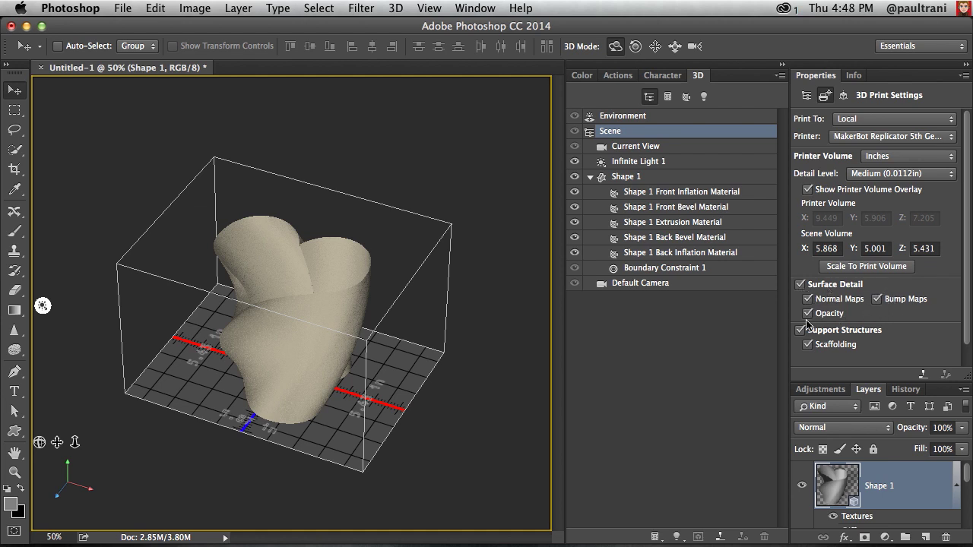
left_click(922, 378)
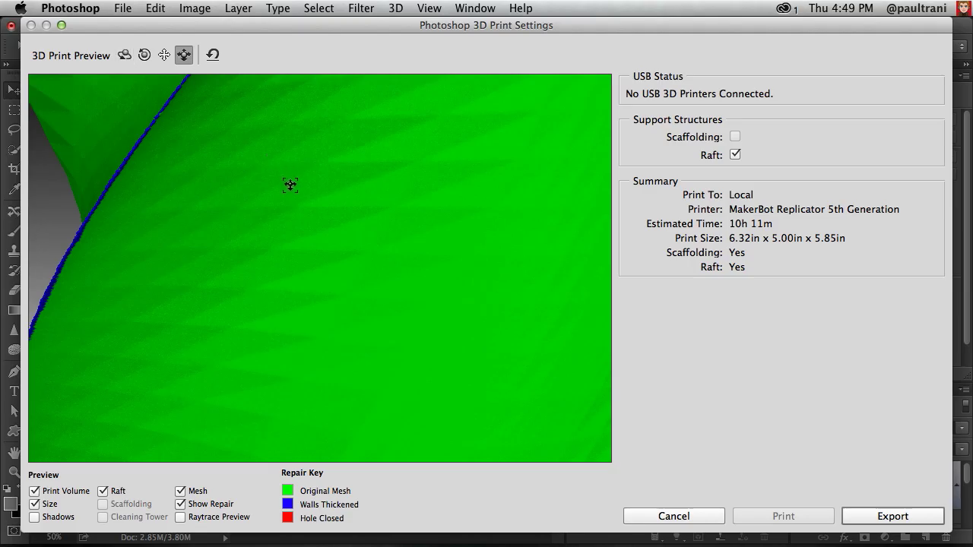
Zoom out and orbit the 3D print preview to examine the vase's wall repairs, interior and raft.
left_click_drag(289, 185, 431, 228)
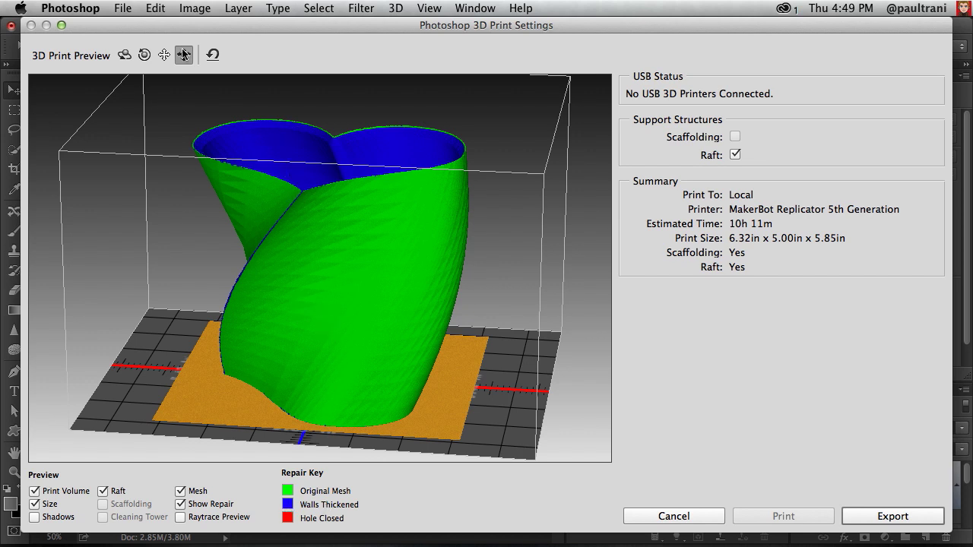
left_click(124, 54)
left_click_drag(380, 208, 348, 241)
mouse_move(337, 276)
left_mouse_down()
mouse_move(378, 259)
mouse_move(330, 263)
left_mouse_up()
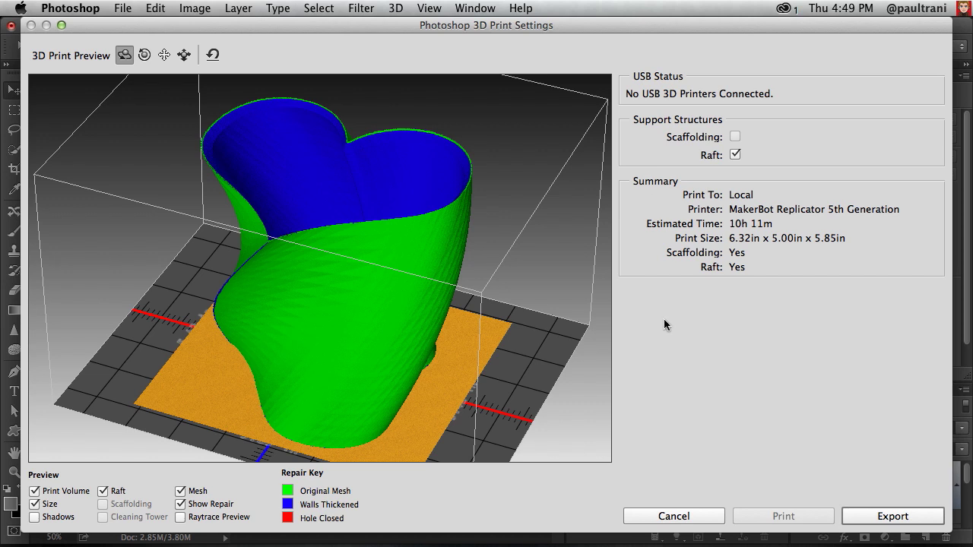